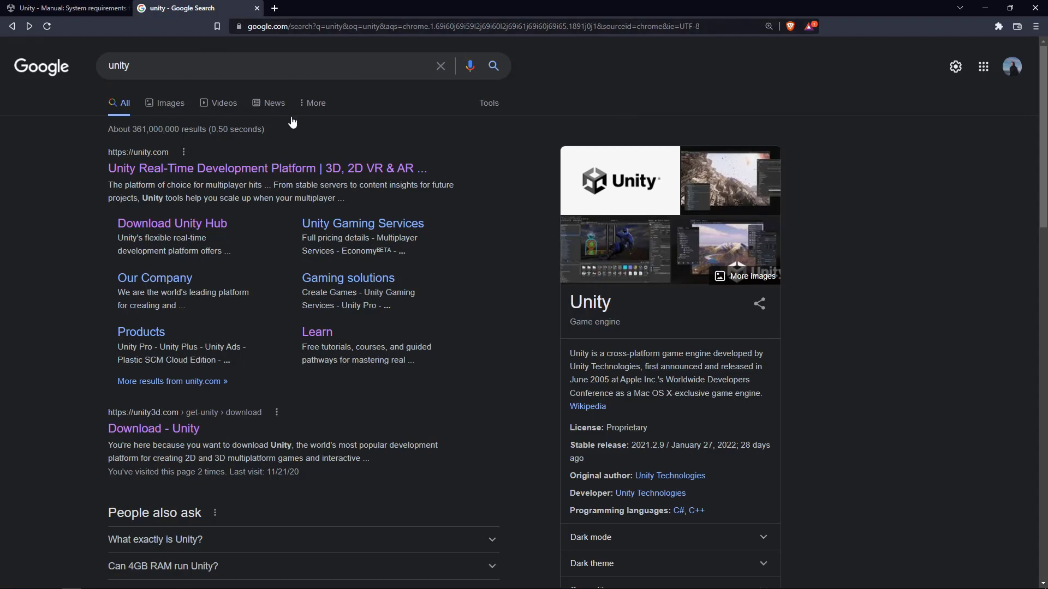
Step: Go to unity.com from the search results and view the Individual plans on the pricing page
click(208, 173)
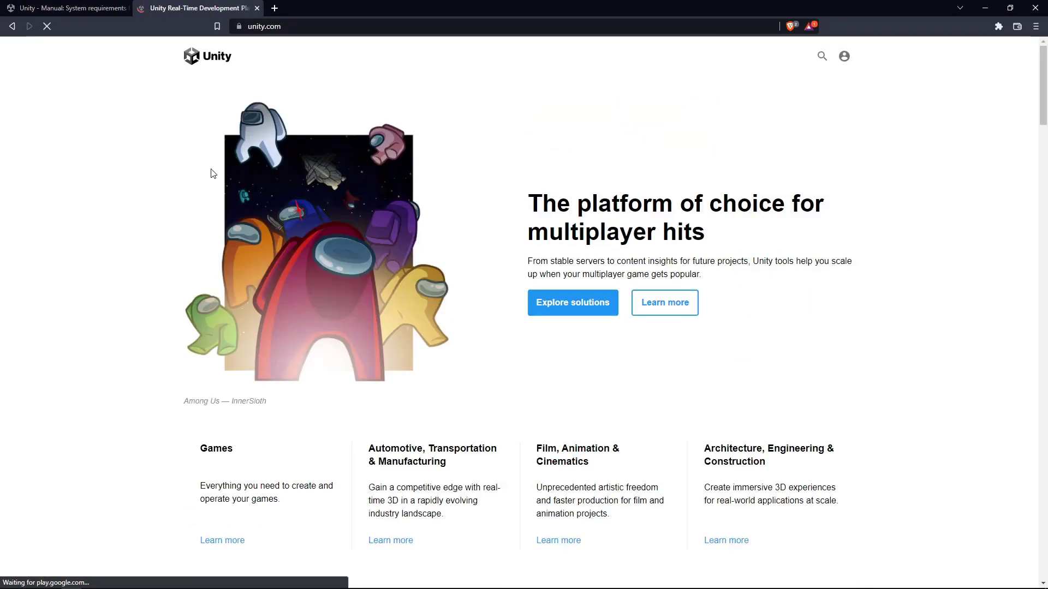
mouse_move(421, 68)
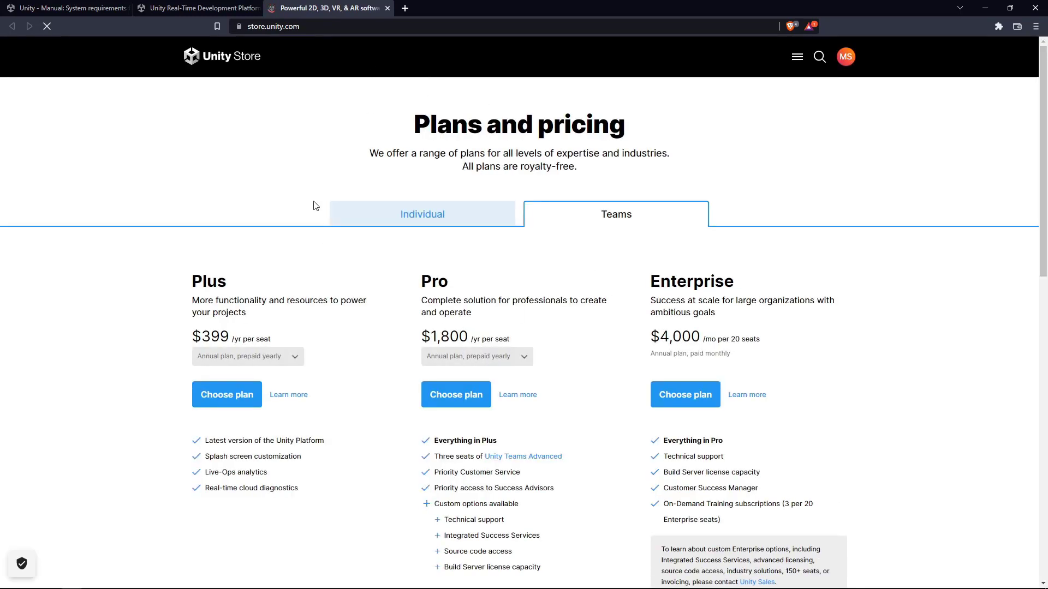
click(426, 216)
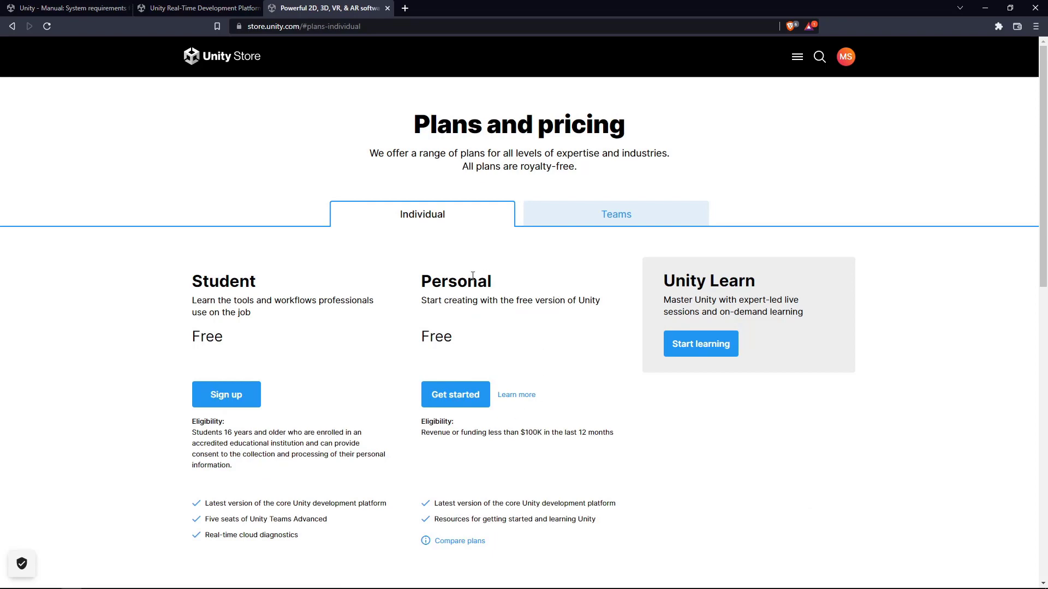
Step: Choose the free Personal plan and download the Unity Hub installer for Windows, dismissing the save prompt
click(441, 400)
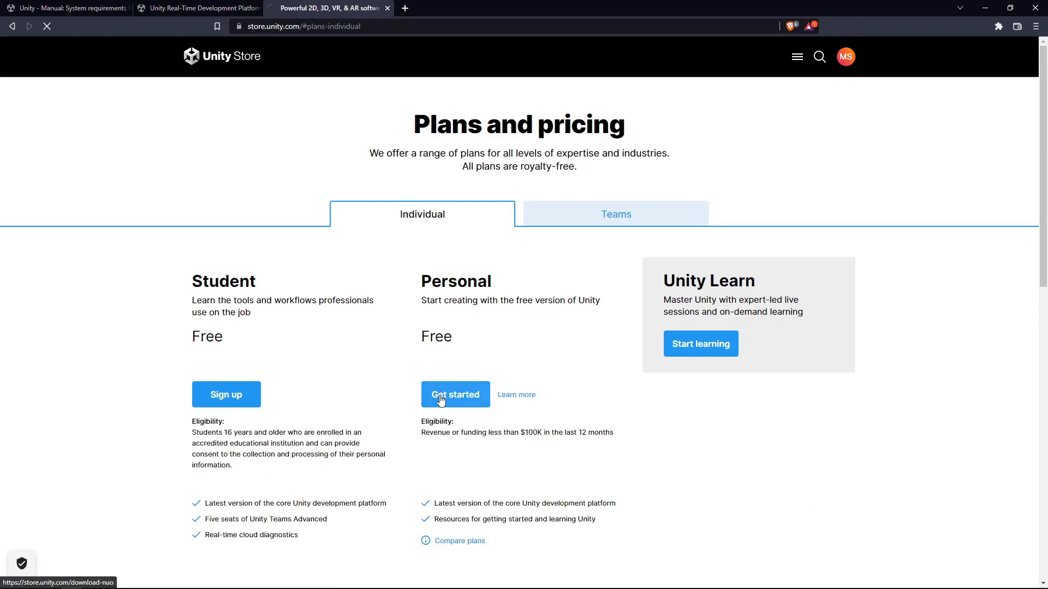
scroll(294, 299, down, 1)
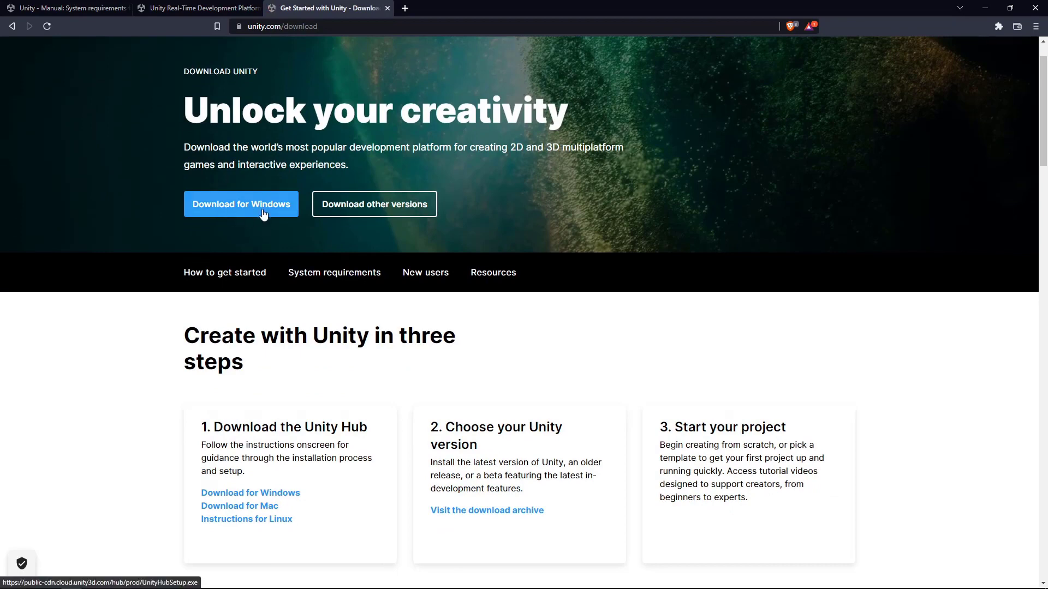
scroll(341, 257, down, 1)
scroll(355, 267, up, 2)
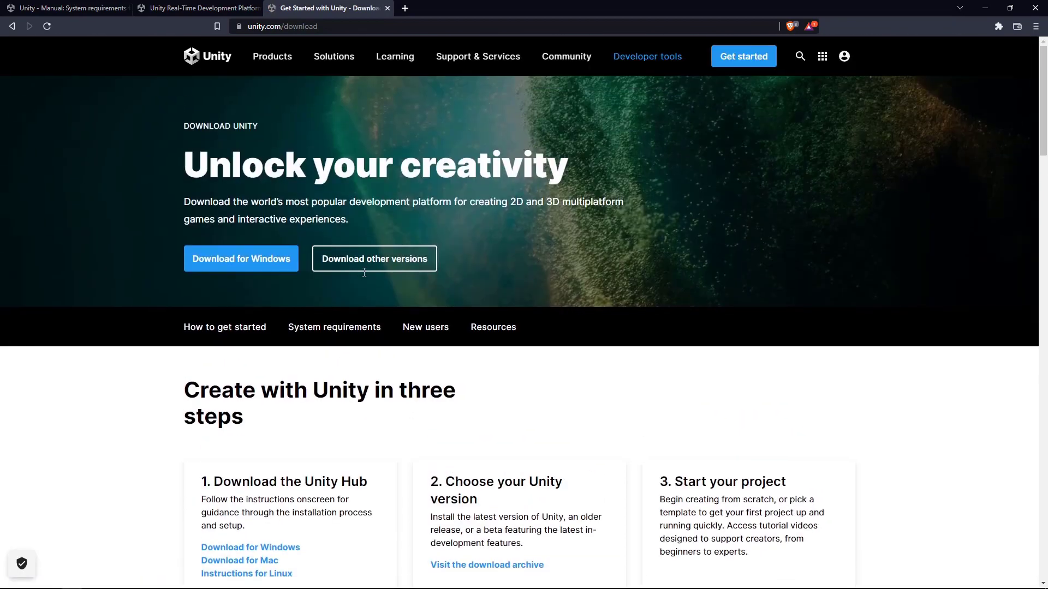
click(282, 270)
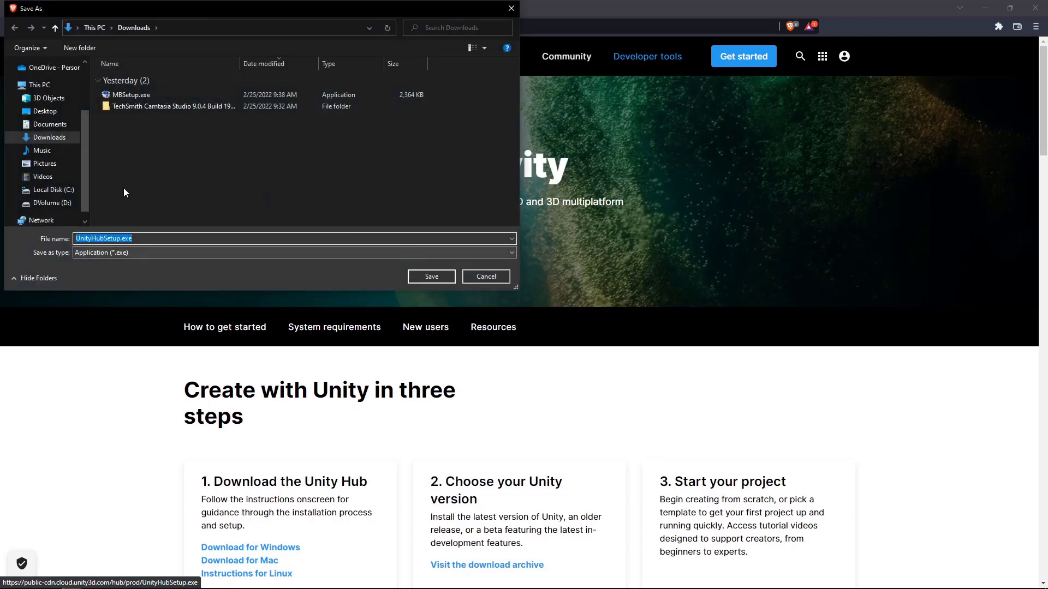
click(491, 279)
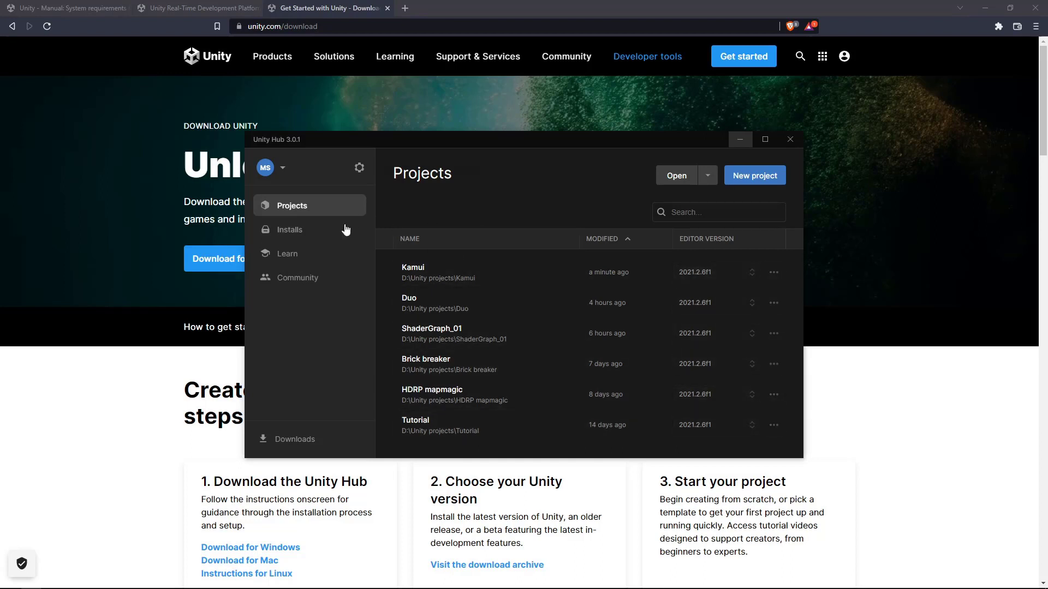
Step: Check the installed editor 2021.2.6f1 and list installable versions such as 2020.3.30f1 LTS
click(272, 232)
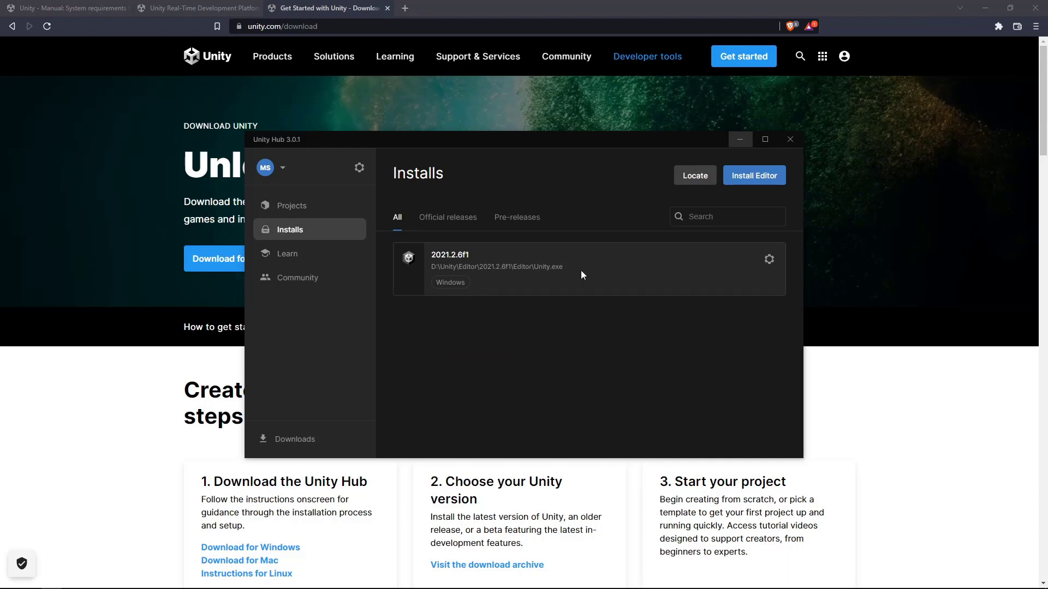
click(757, 177)
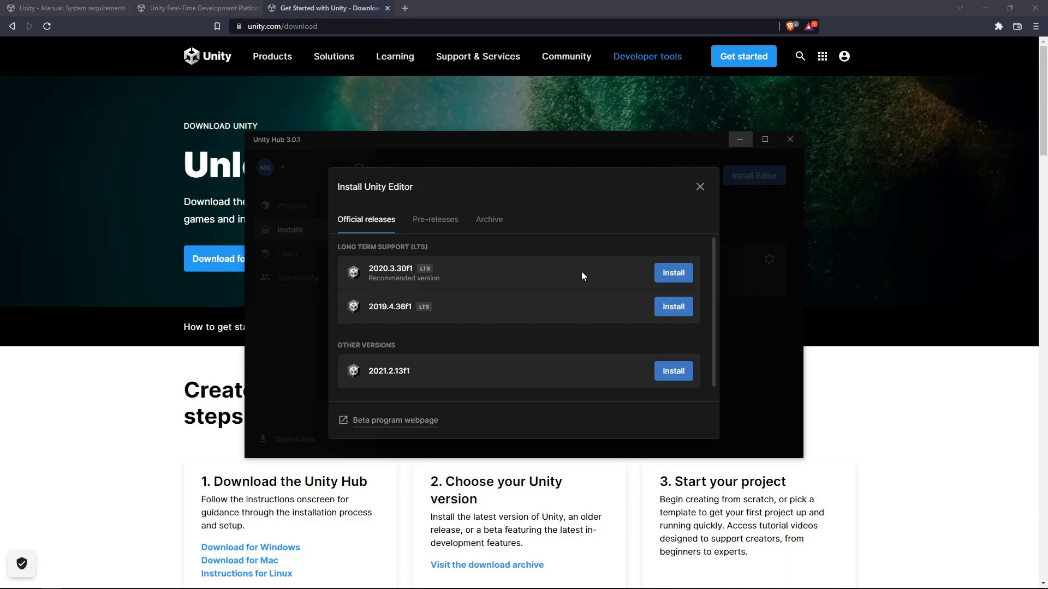
Step: Close the editor version list, start a new project from Projects, and browse the available templates
click(700, 186)
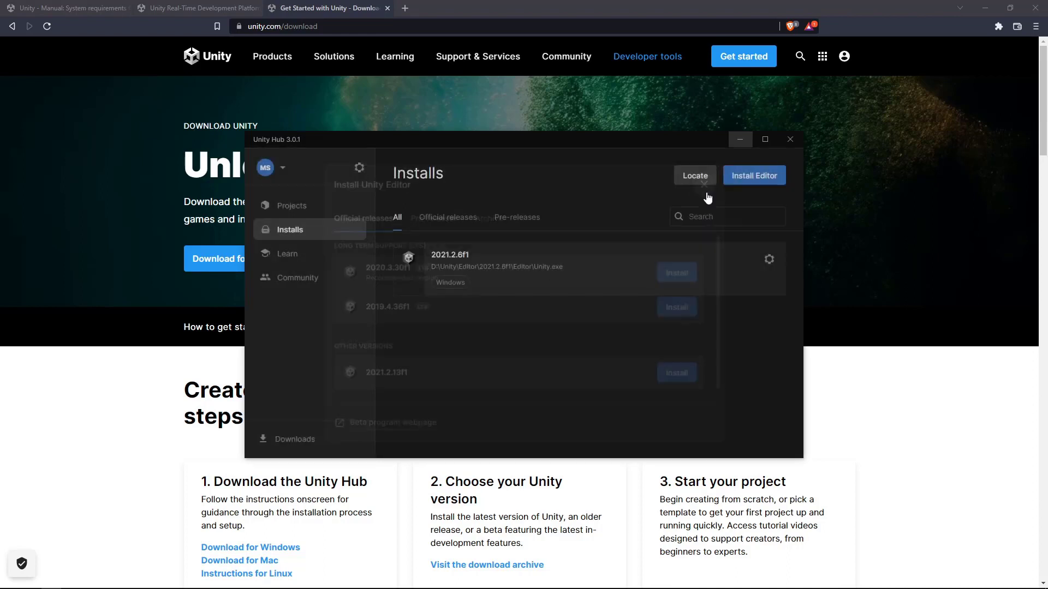
click(315, 207)
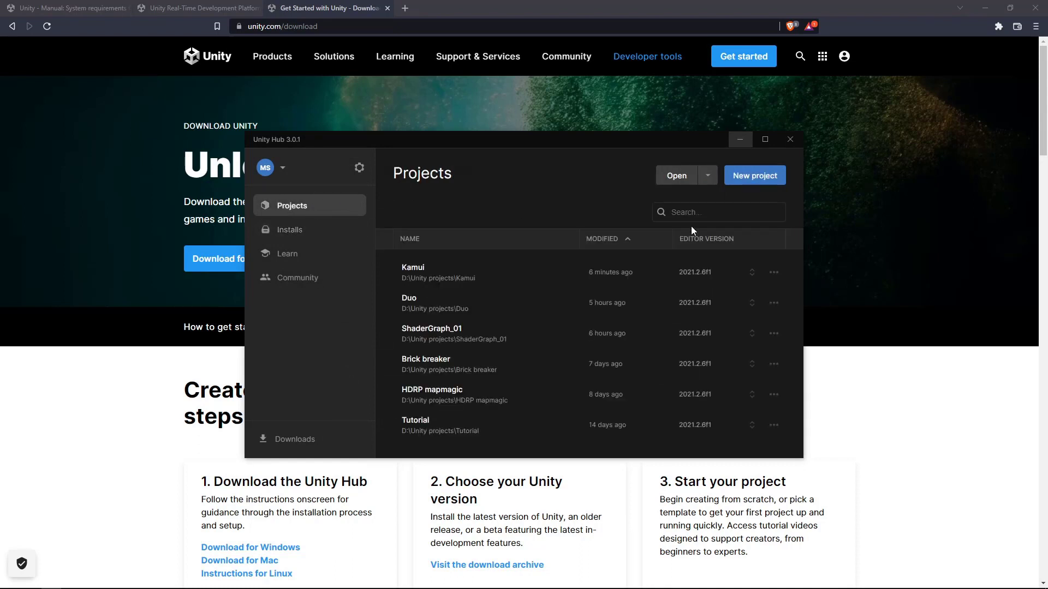
click(774, 188)
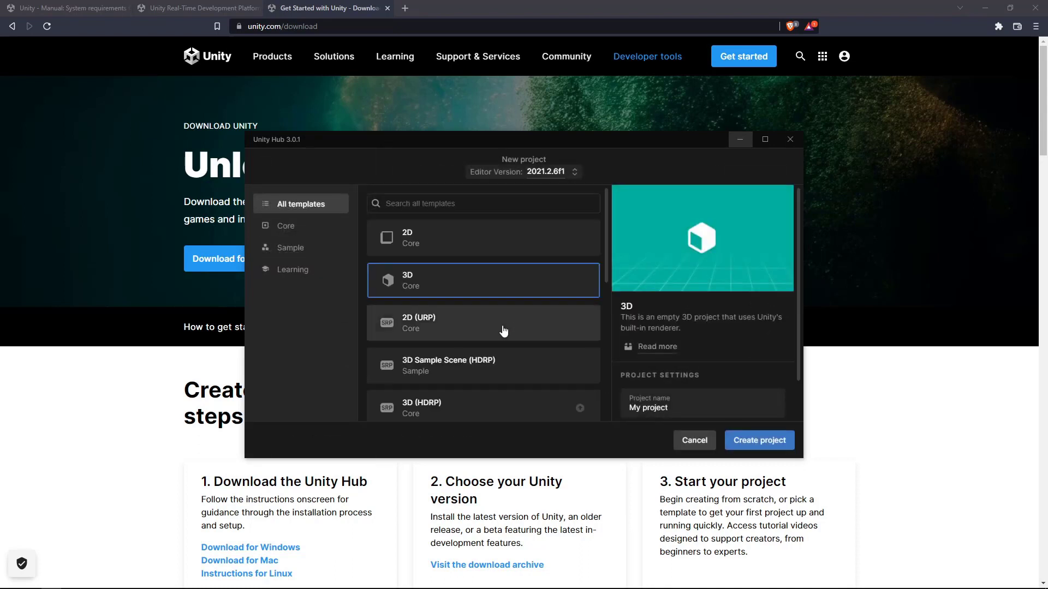
scroll(490, 273, down, 3)
scroll(466, 289, up, 3)
scroll(461, 311, down, 1)
scroll(464, 316, down, 1)
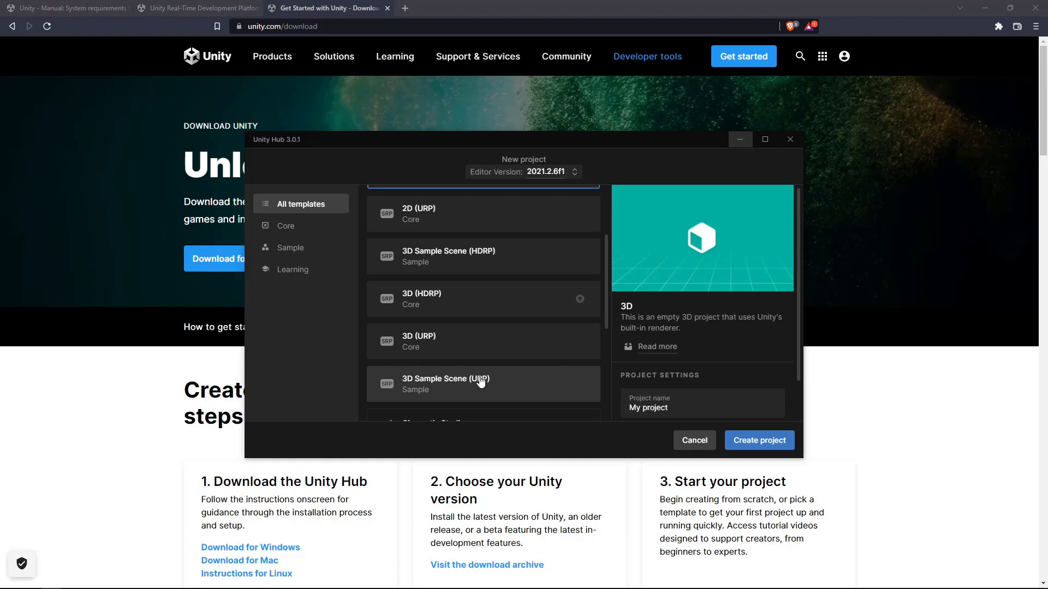
scroll(481, 382, up, 3)
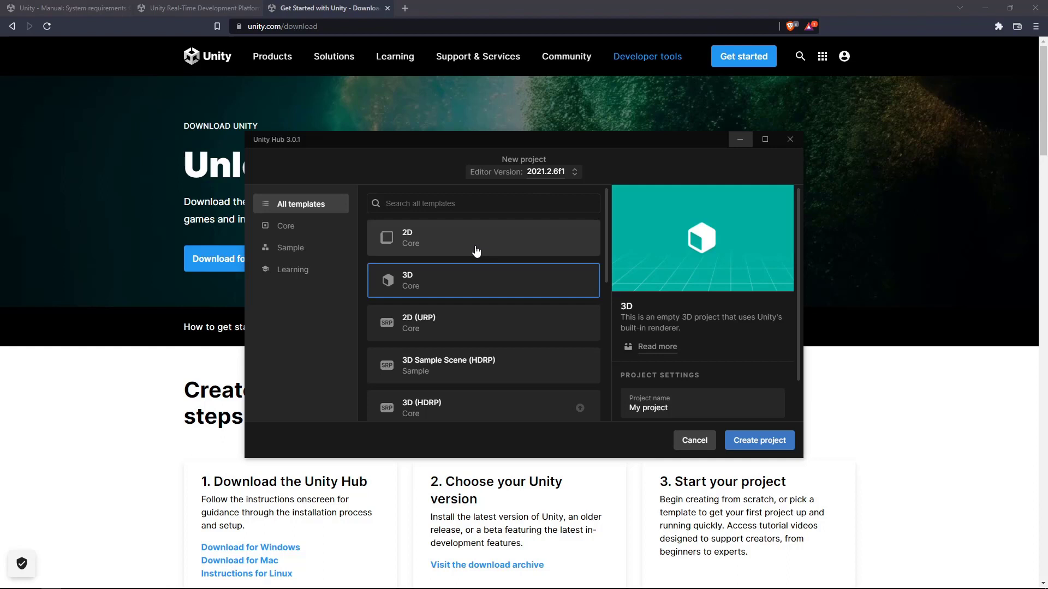
scroll(476, 257, down, 3)
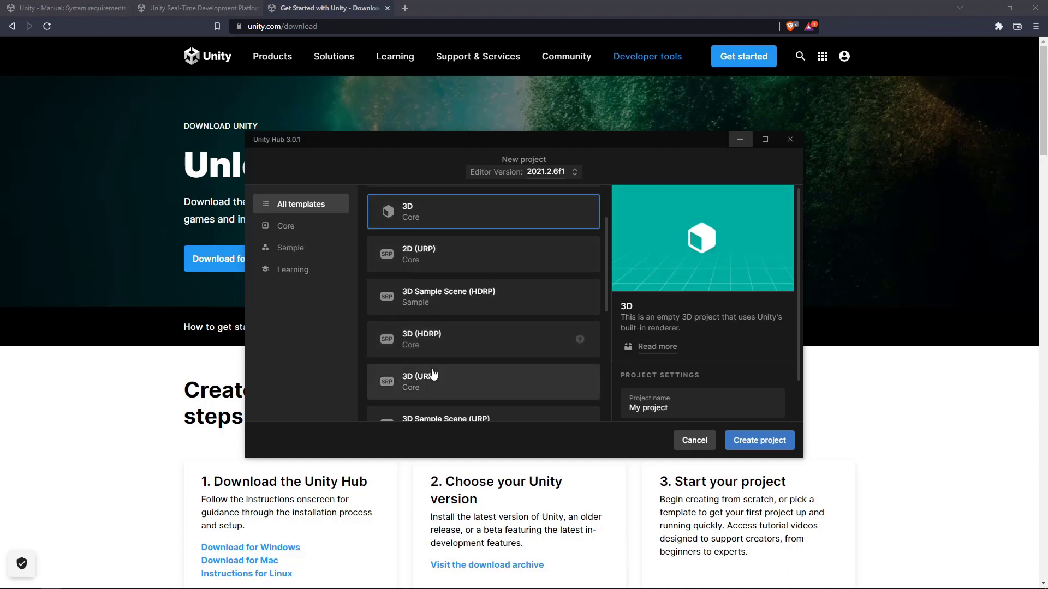
Step: Choose the 3D (URP) template and edit the project name, typing 'tuto' at the end
click(459, 386)
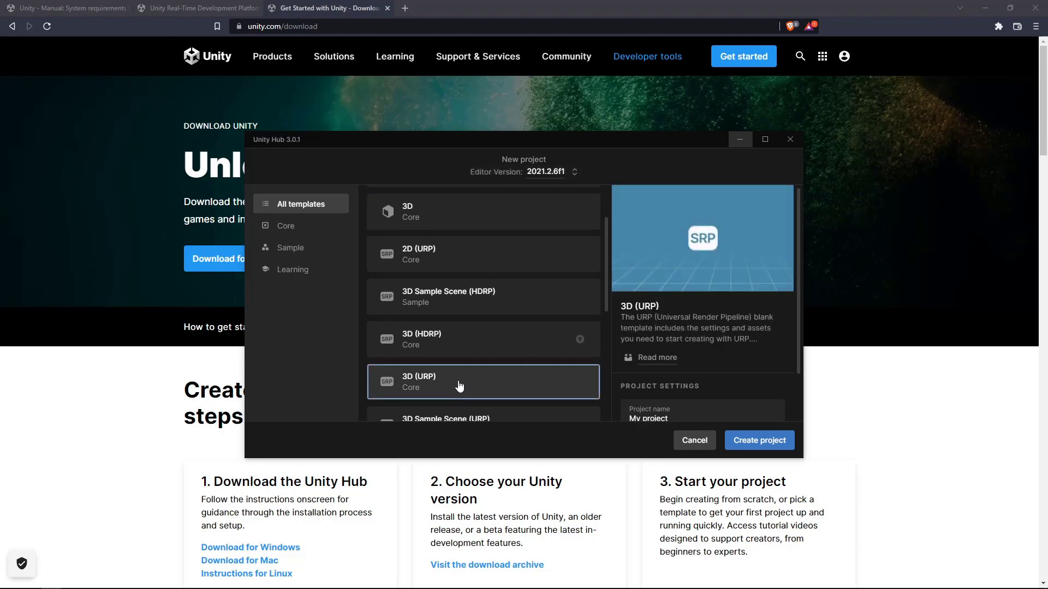
scroll(635, 388, down, 1)
click(694, 367)
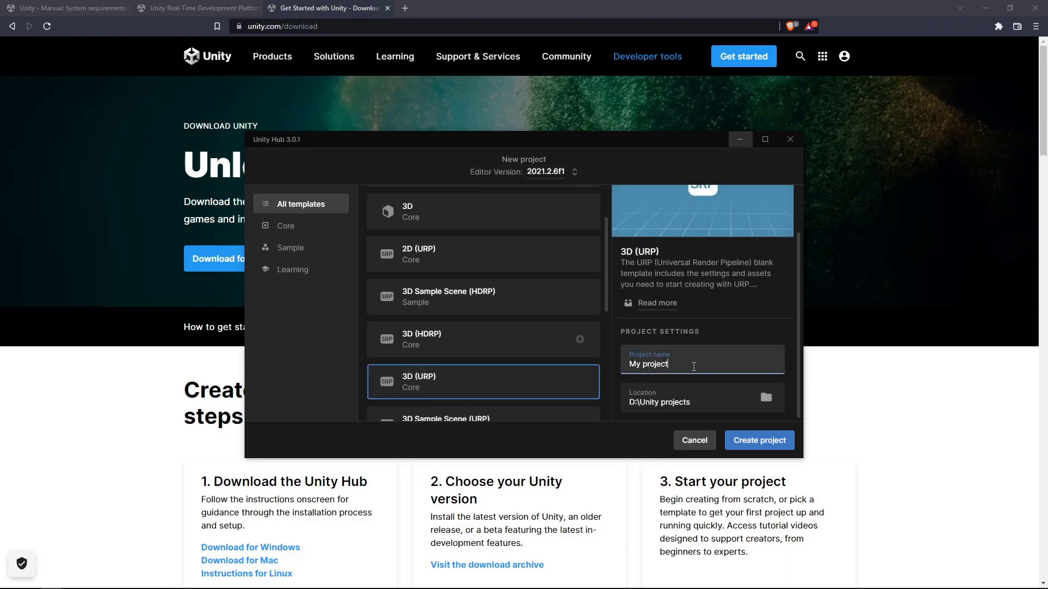
key(BackSpace)
key(BackSpace)
key(BackSpace)
key(BackSpace)
key(BackSpace)
key(BackSpace)
text(tuto)
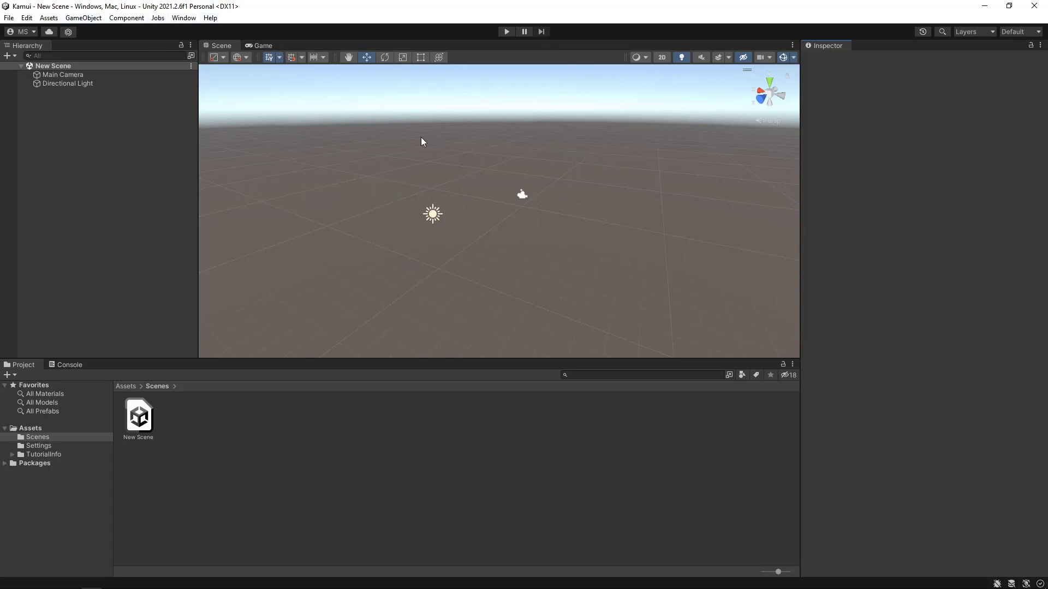
Step: Look around the new scene in the Scene view, then switch to the Game view
right_drag(390, 204, 515, 155)
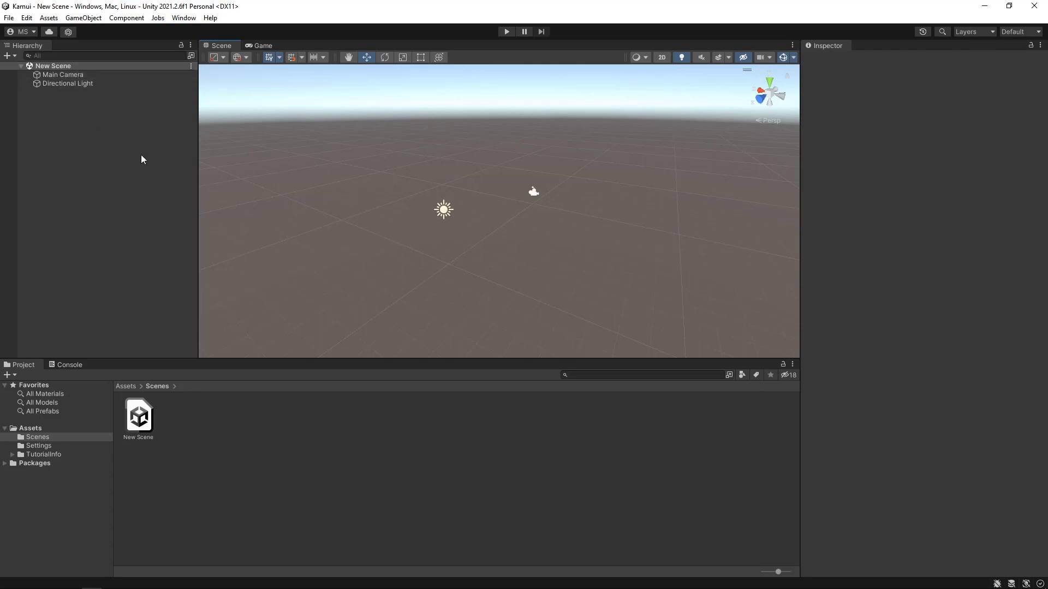
mouse_move(235, 180)
right_down()
mouse_move(238, 169)
mouse_move(241, 178)
right_up()
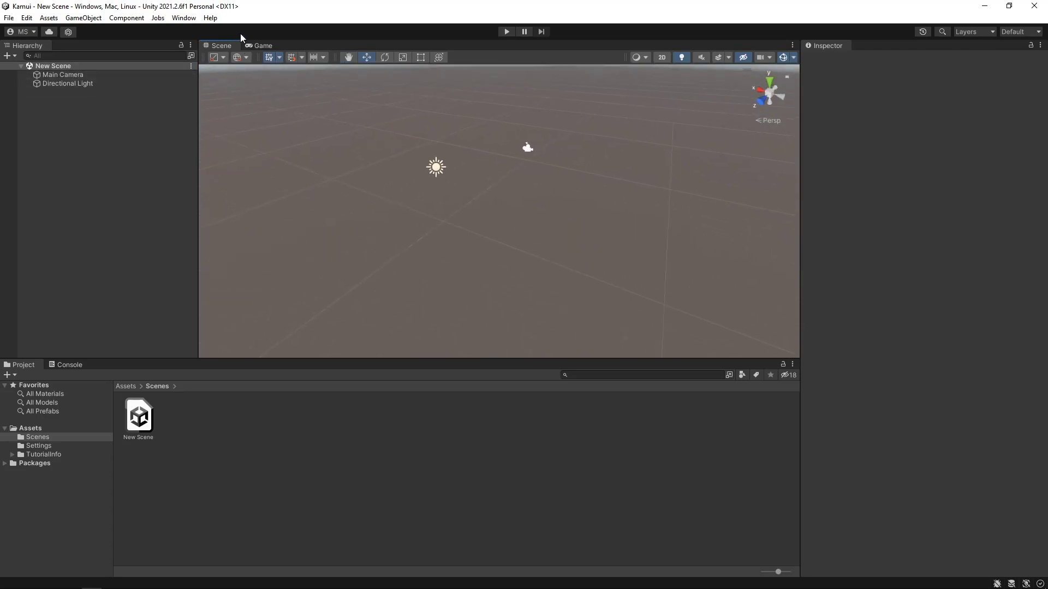
click(257, 43)
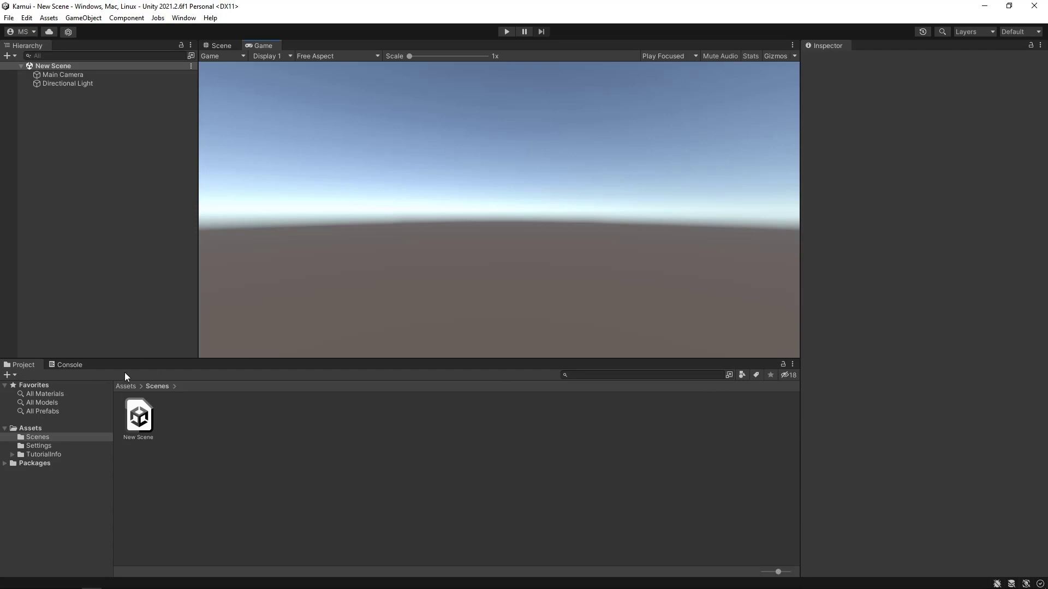
Step: Browse the Assets, Scenes and Packages folders in the Project window, ending on Assets
click(30, 428)
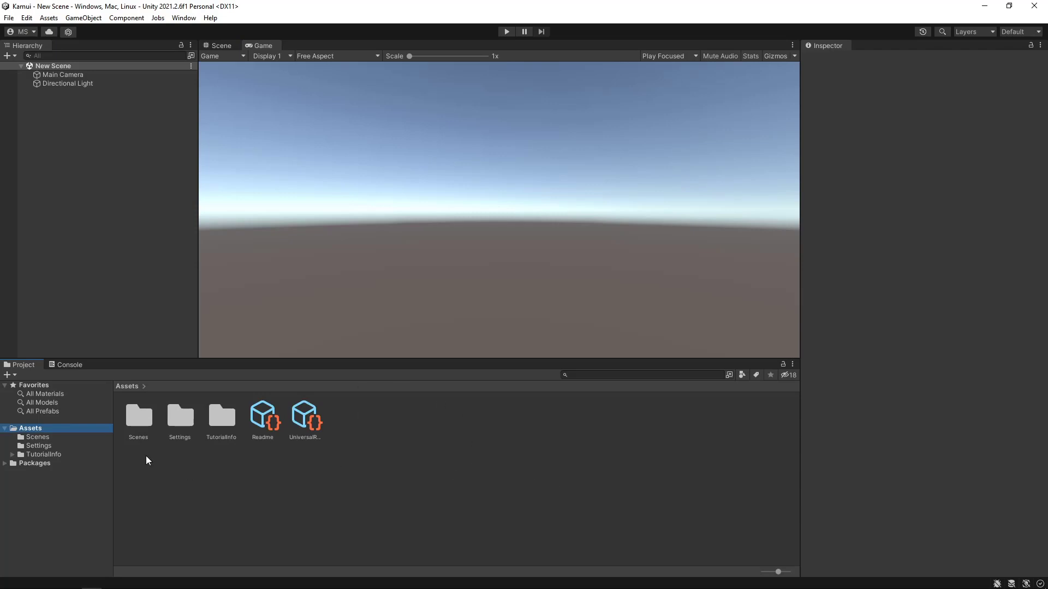
click(75, 438)
click(49, 465)
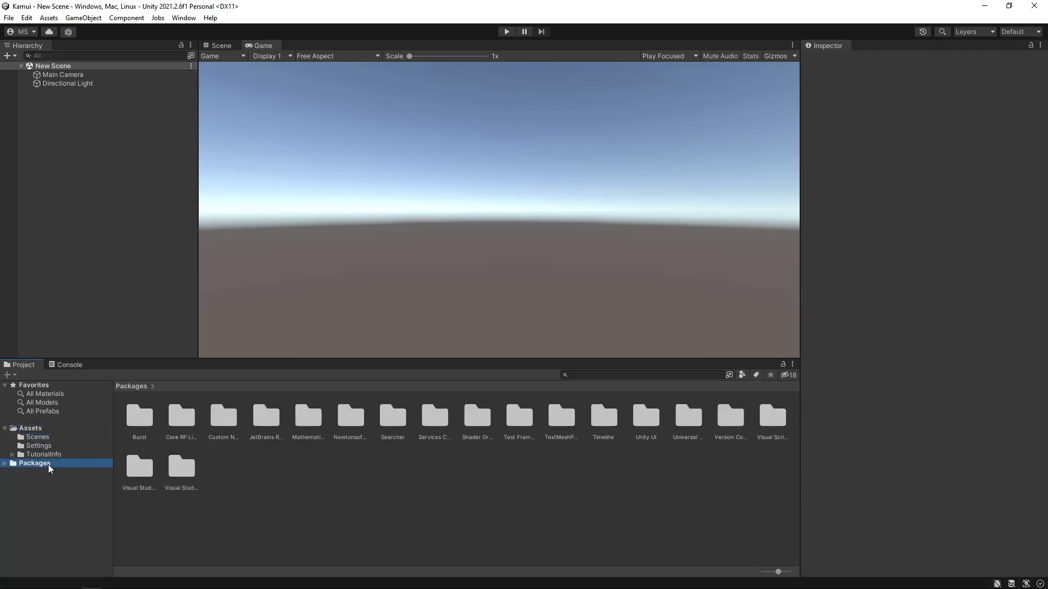
click(47, 430)
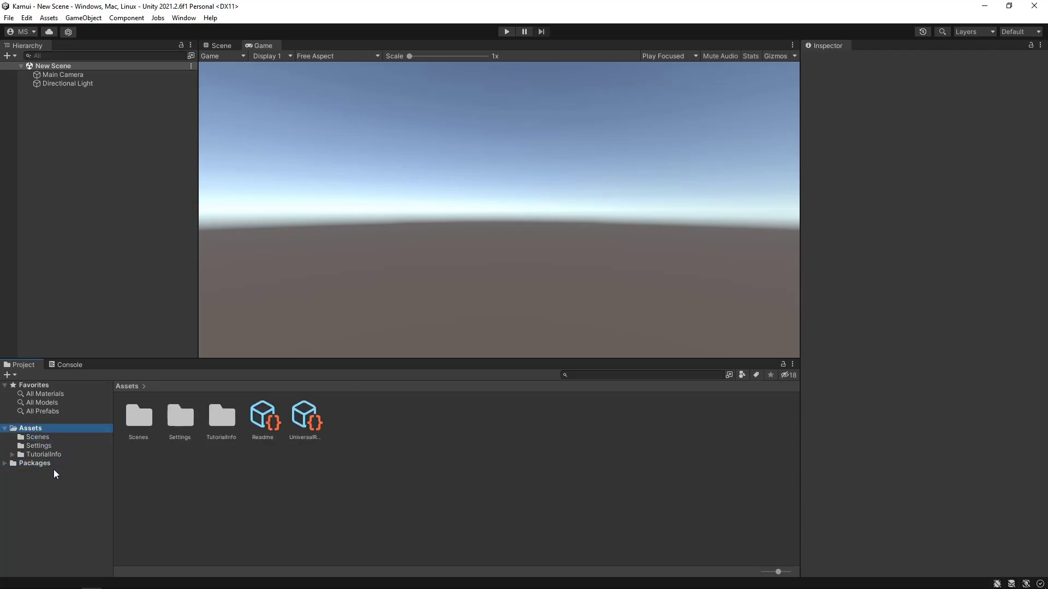
click(44, 464)
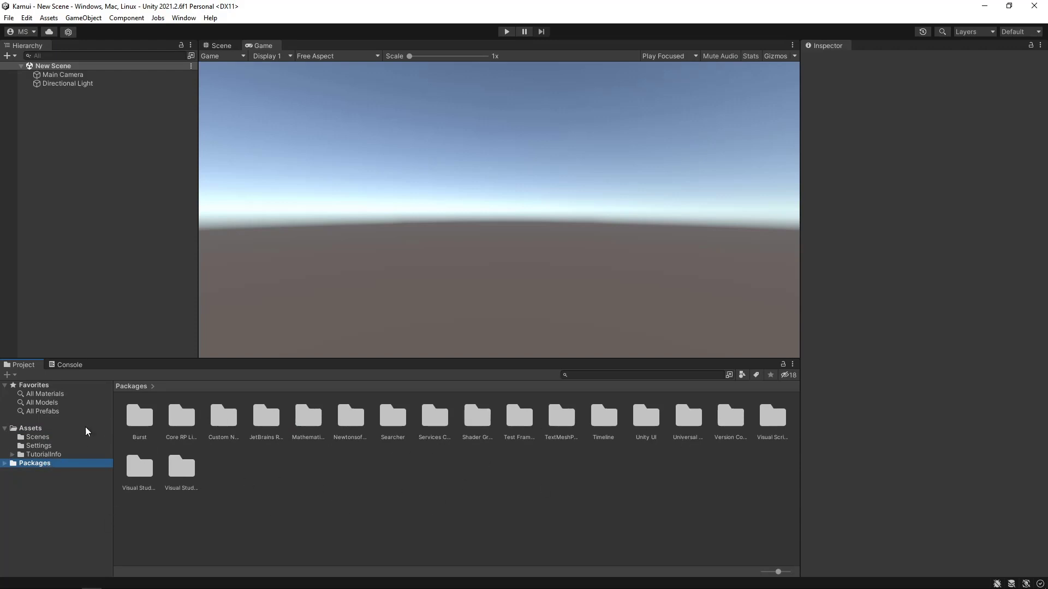
click(51, 430)
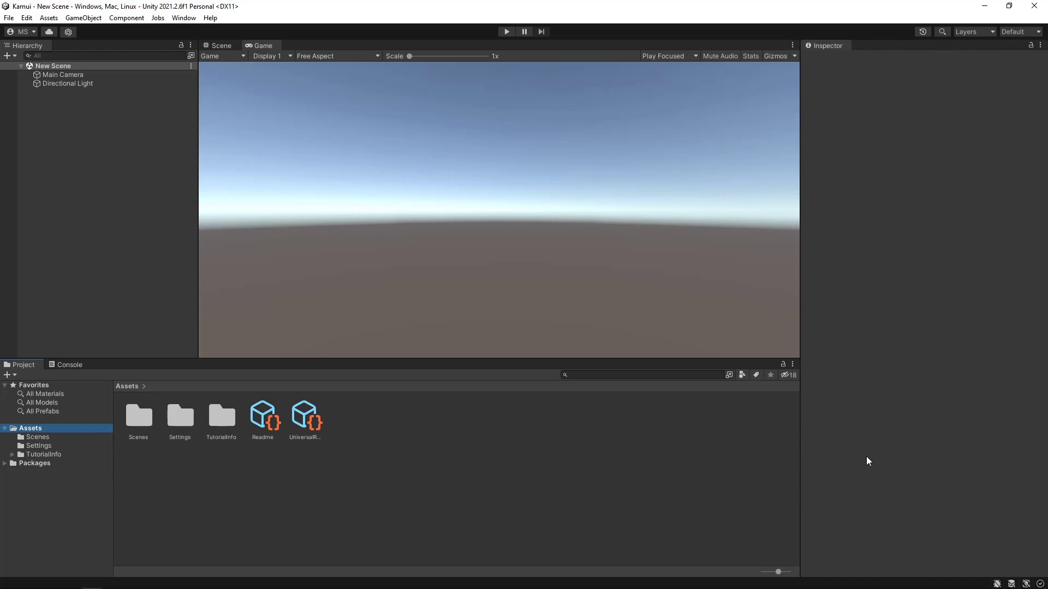
Step: Inspect the Directional Light, Main Camera, Readme and URP Global Settings asset in the Inspector
click(84, 86)
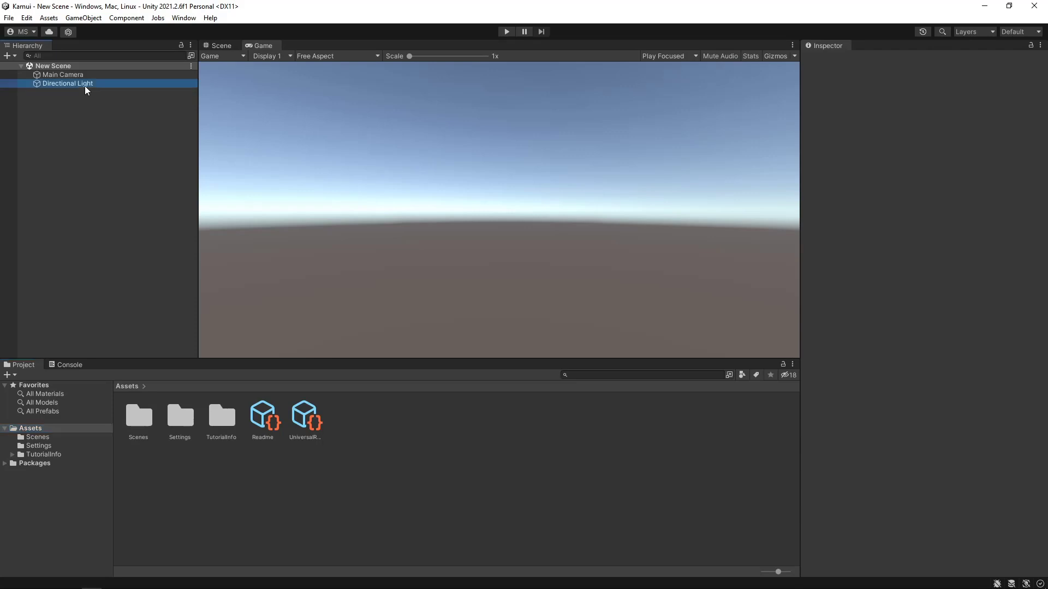
click(90, 78)
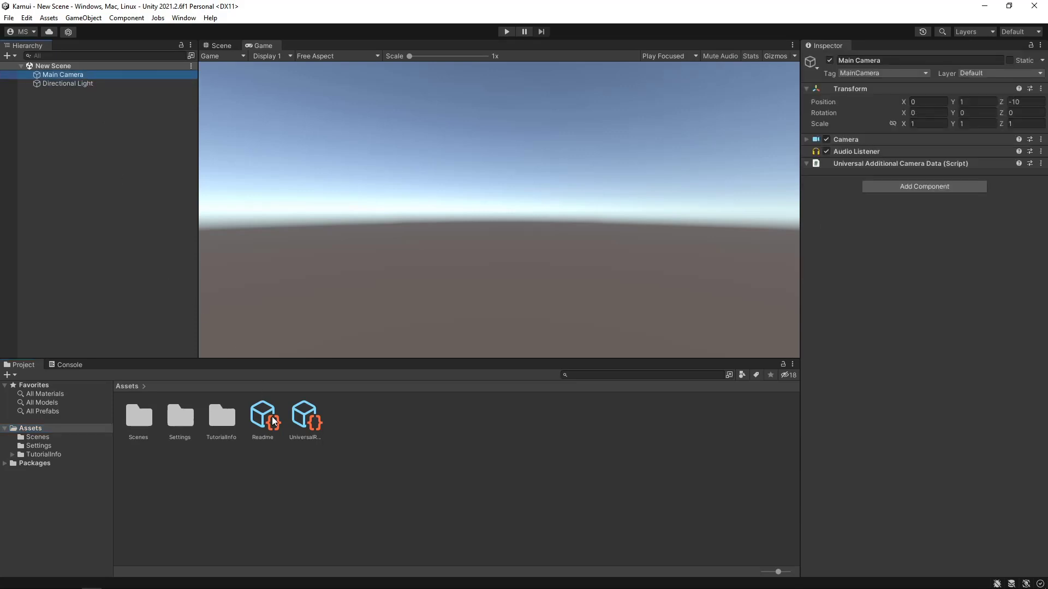
click(274, 421)
click(309, 421)
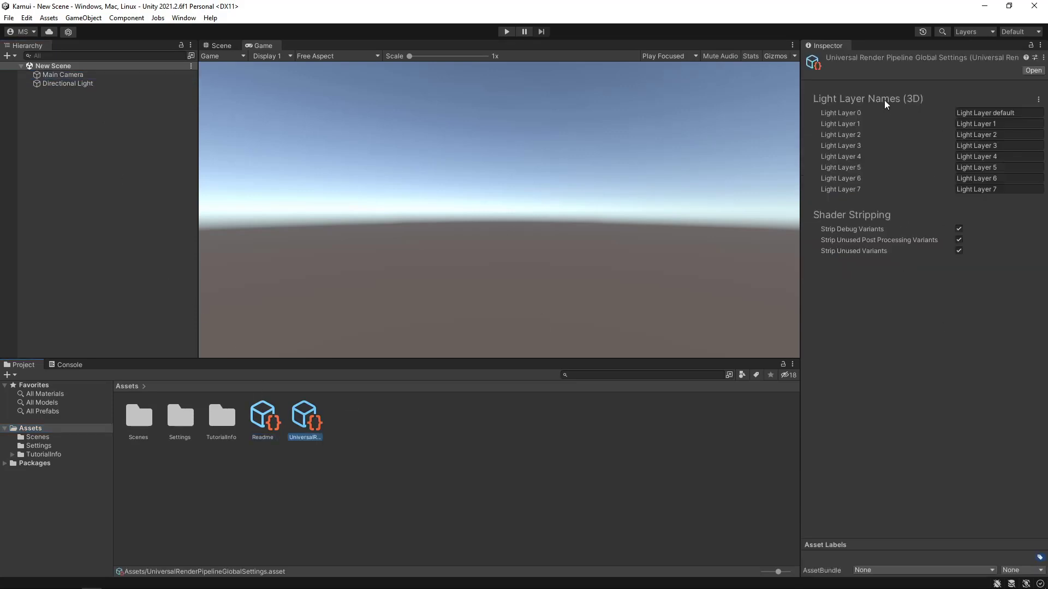
click(98, 82)
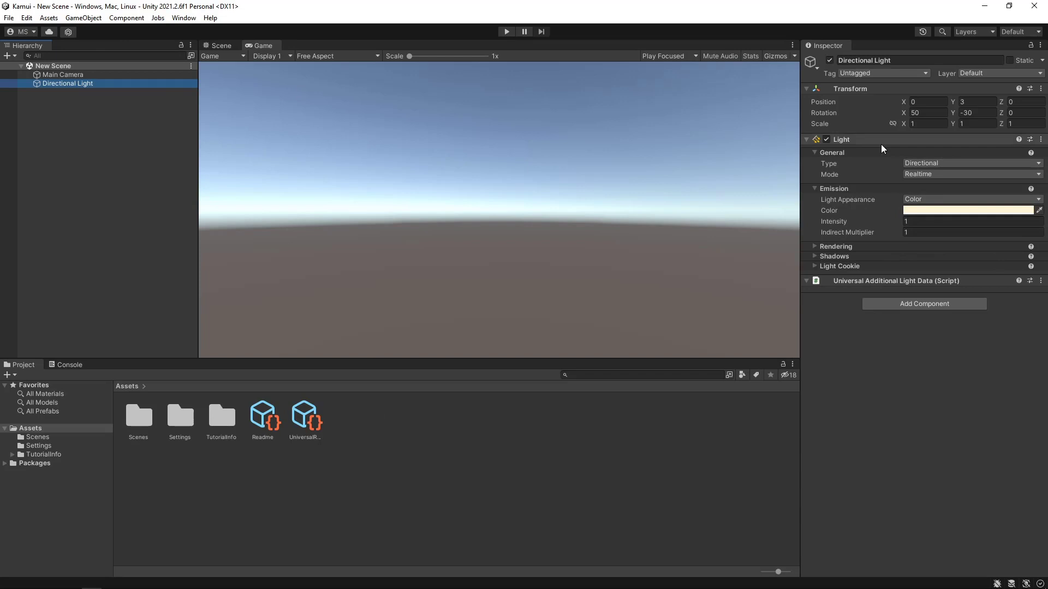
click(64, 75)
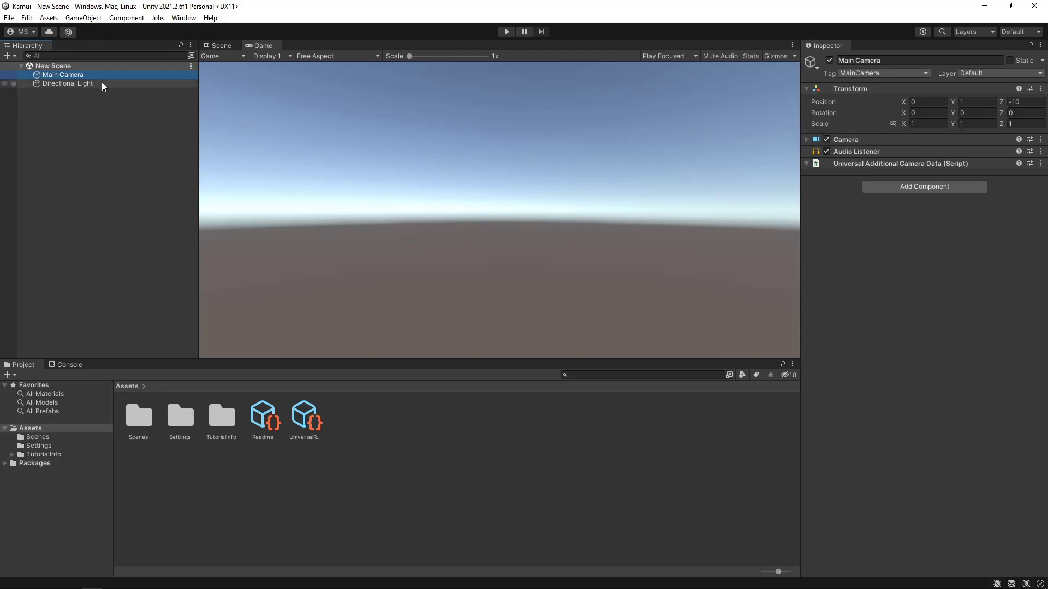
Step: Expand the Main Camera's Camera component to review Perspective projection, FOV 60 and clipping 0.3–1000
click(889, 151)
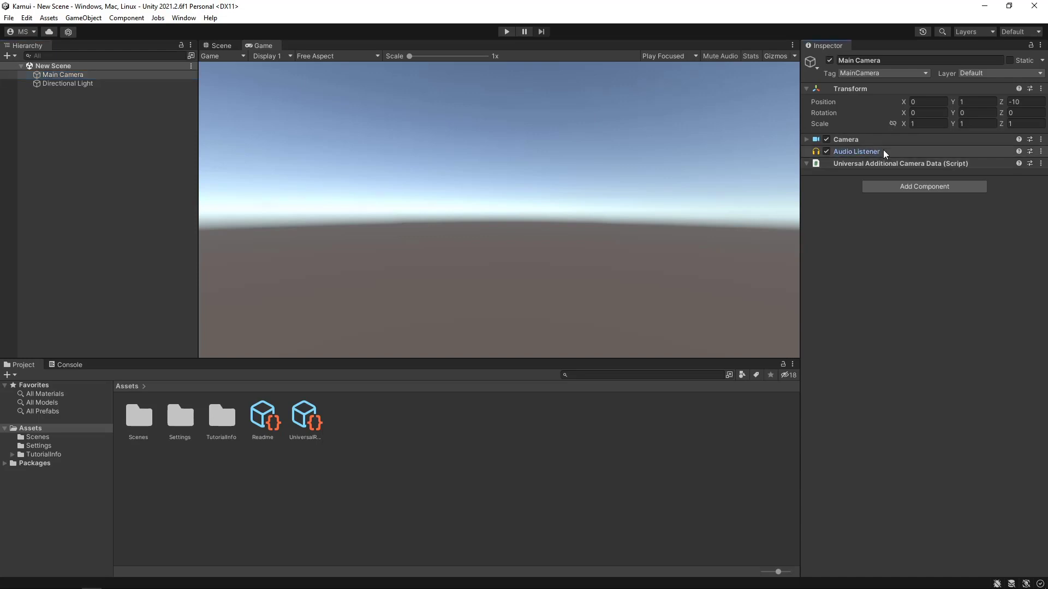
click(853, 139)
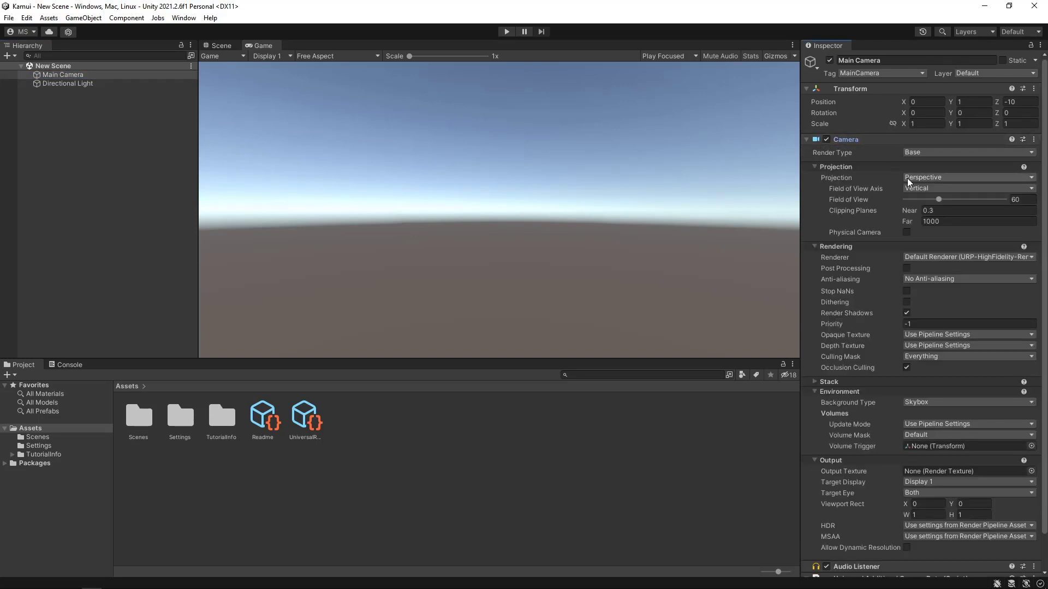
scroll(939, 315, down, 2)
scroll(946, 480, up, 2)
scroll(929, 234, down, 2)
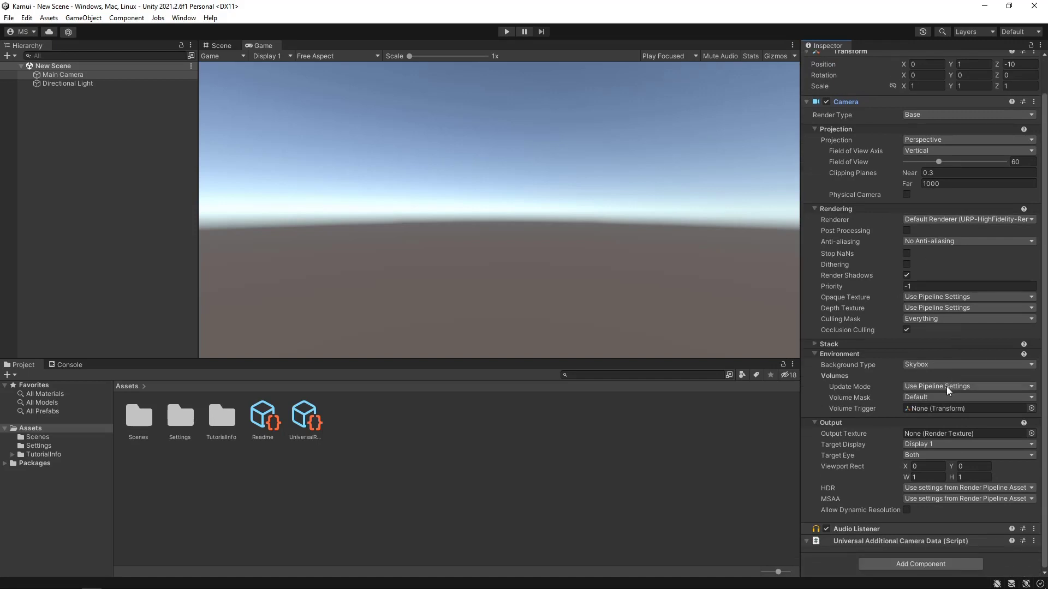
scroll(947, 387, up, 2)
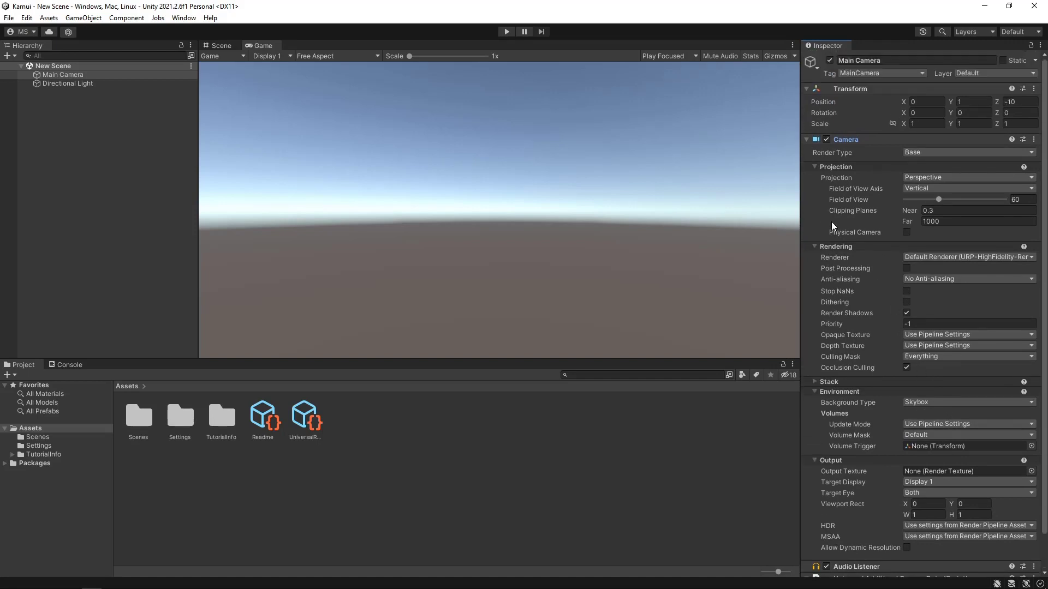
Step: Open the empty Console log, then orbit the Scene view toward the horizon
click(73, 363)
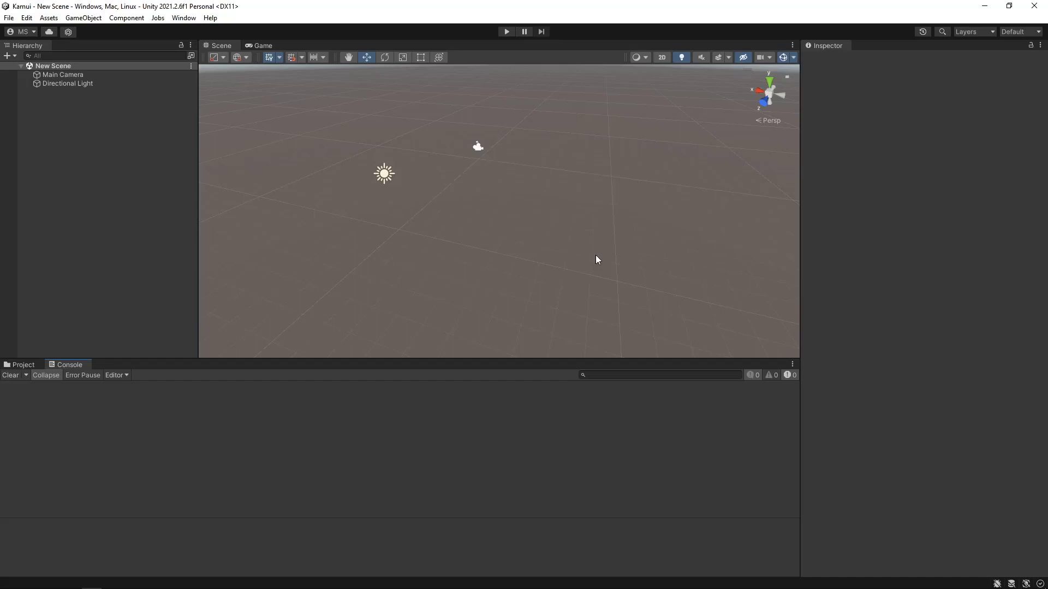
right_drag(608, 231, 412, 158)
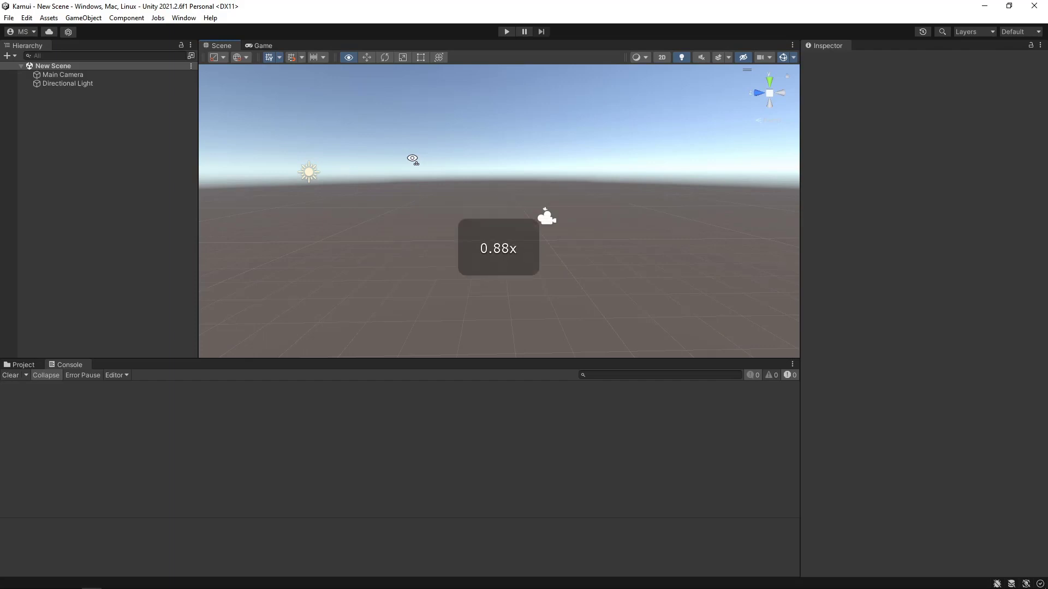
right_drag(412, 159, 579, 143)
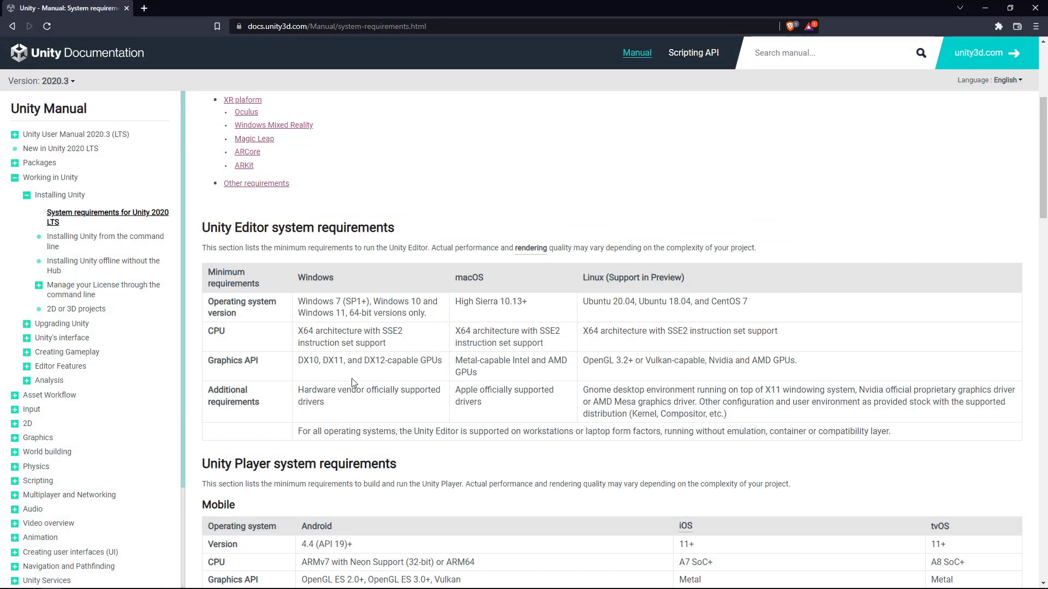
Step: Review the Unity 2020 LTS Editor requirements, highlighting the CPU and DX10 Graphics API entries
drag(293, 335, 865, 382)
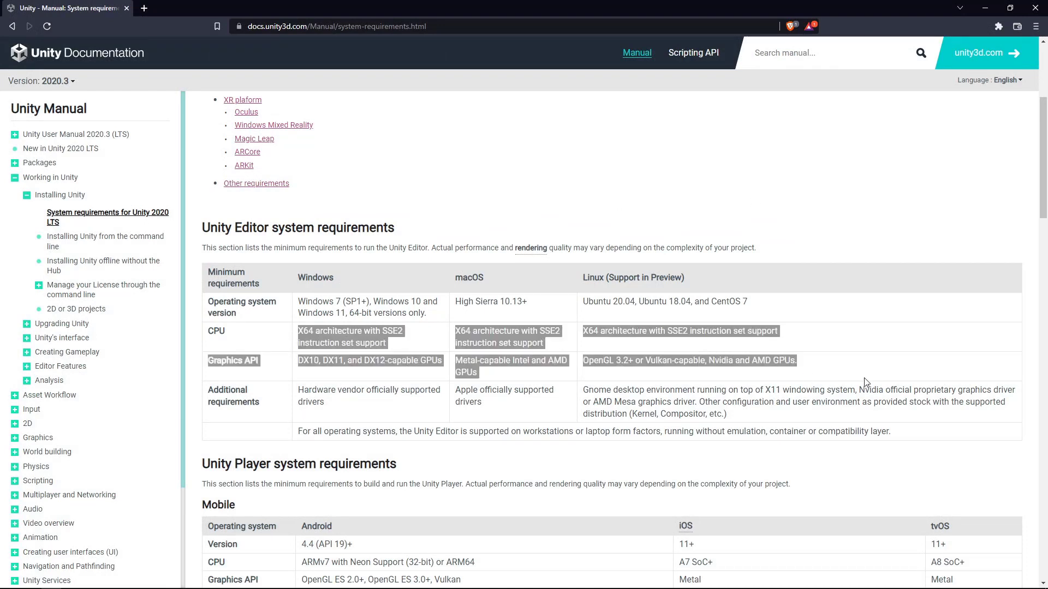
click(436, 342)
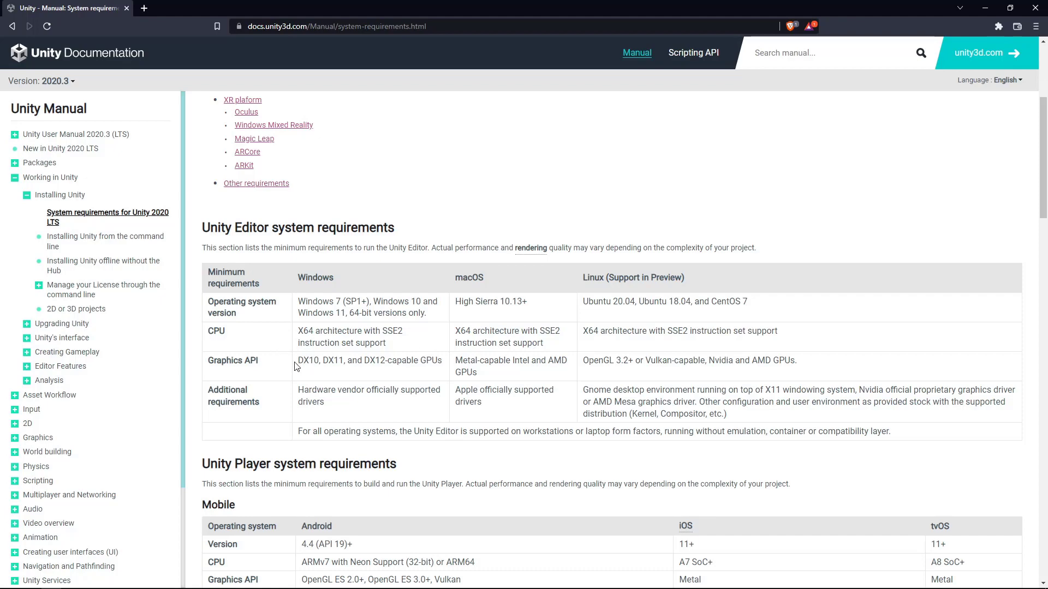
drag(297, 363, 322, 358)
key(alt+Tab)
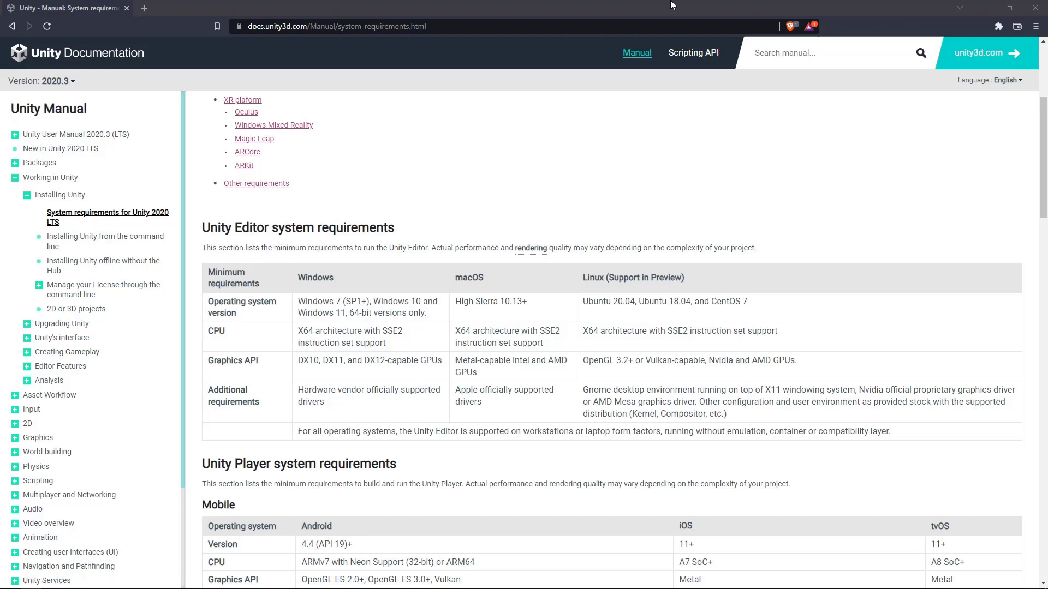
click(625, 223)
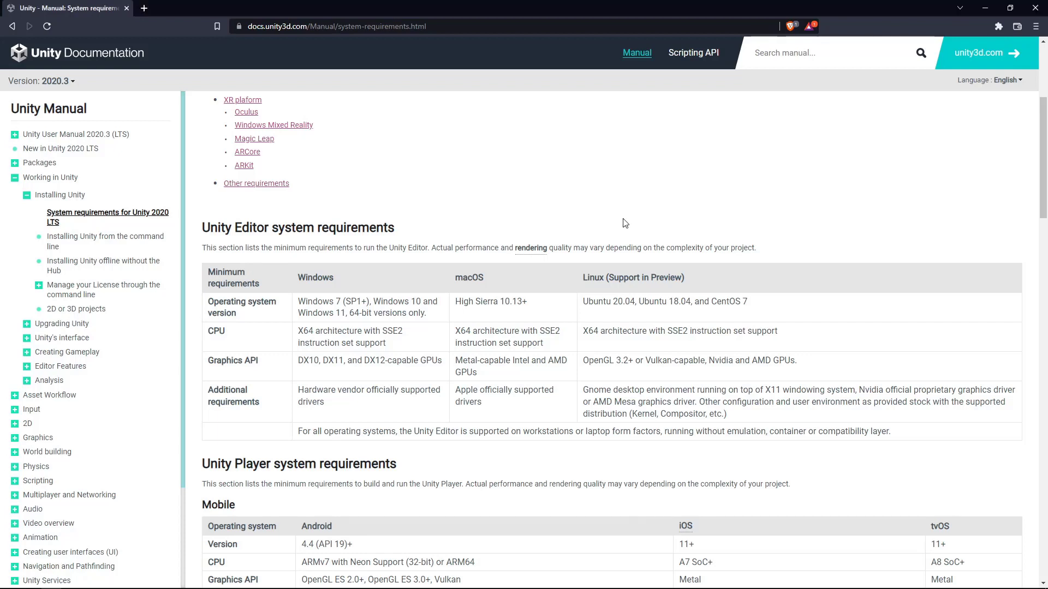